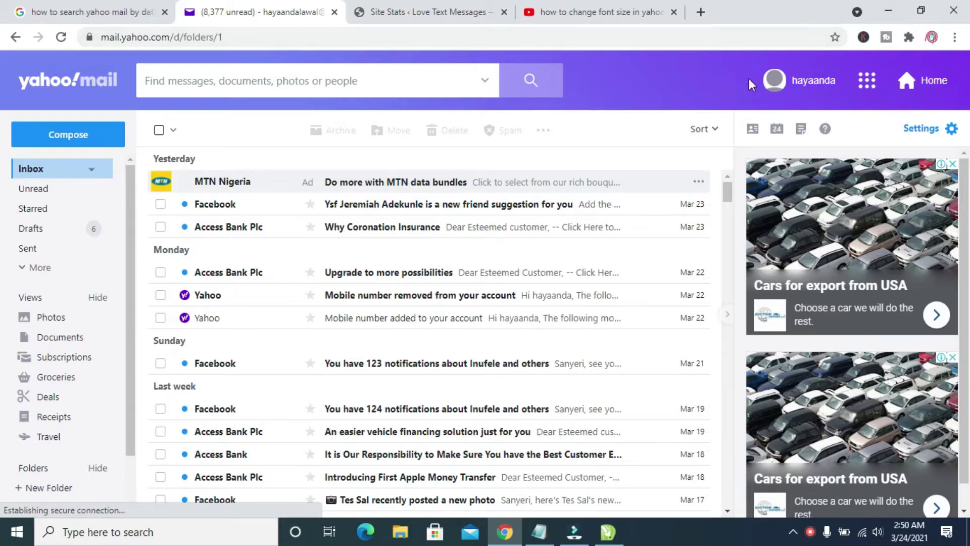
# Step: Minimize Chrome to reveal the desktop showing the Yahoo Mail PDF file
pyautogui.click(334, 30)
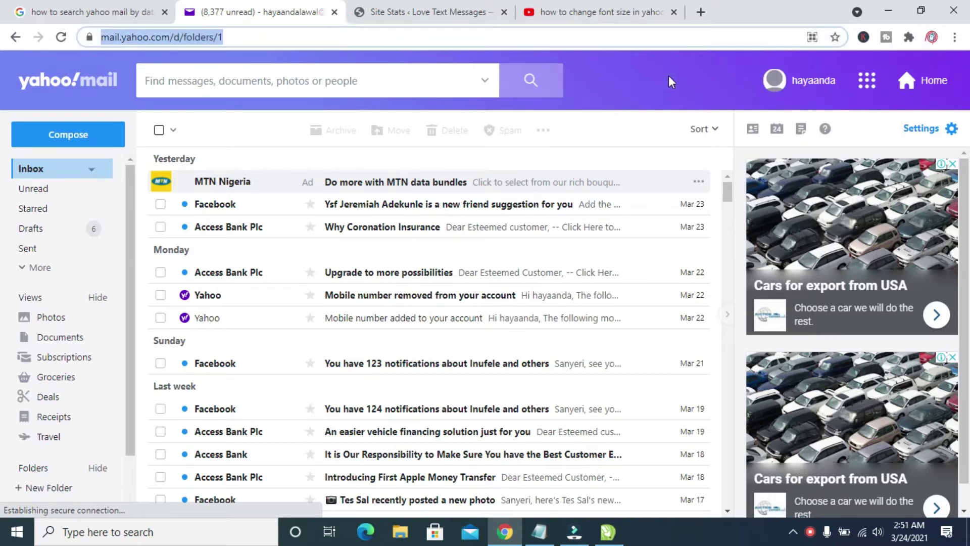
pyautogui.click(723, 283)
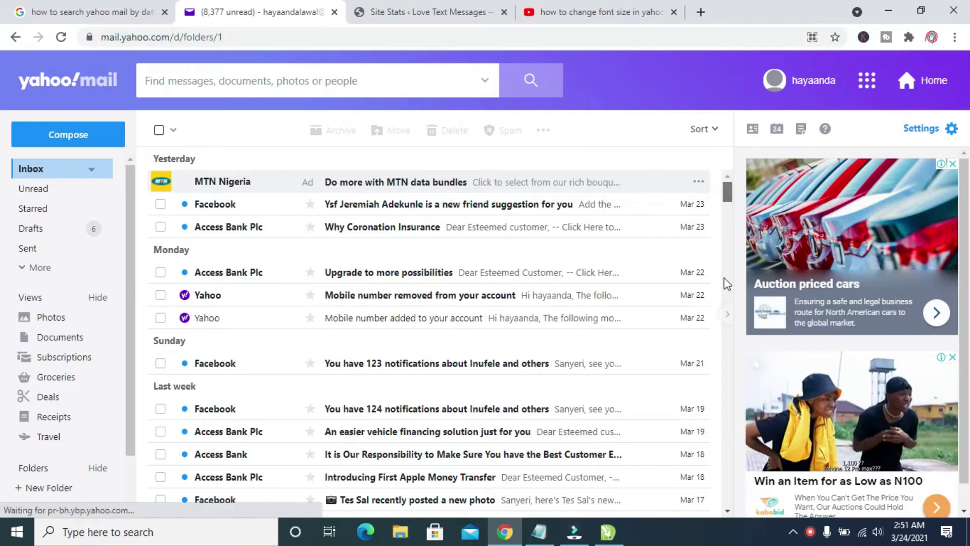
pyautogui.moveTo(726, 268); pyautogui.dragTo(727, 182)
pyautogui.click(888, 10)
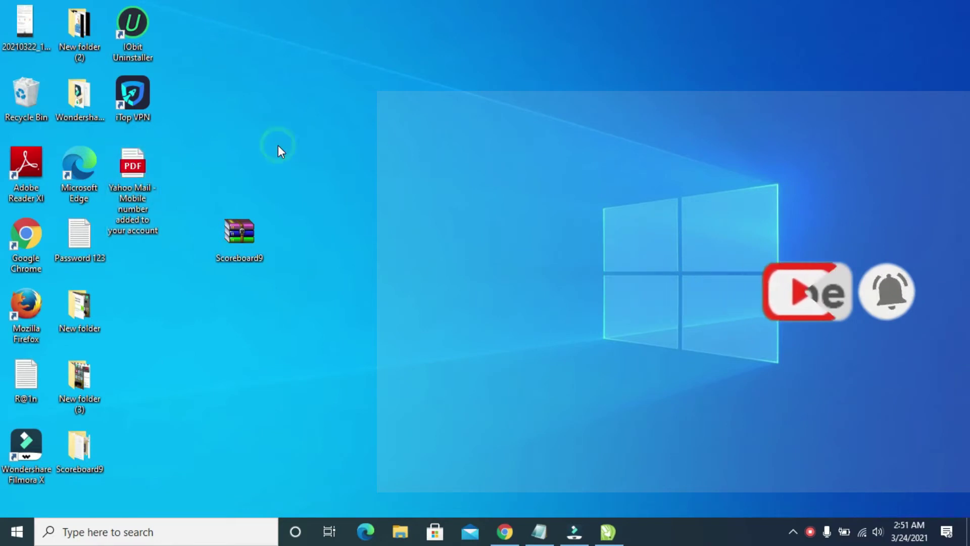
# Step: Restore the Yahoo Mail window and start a new message with Compose
pyautogui.click(504, 531)
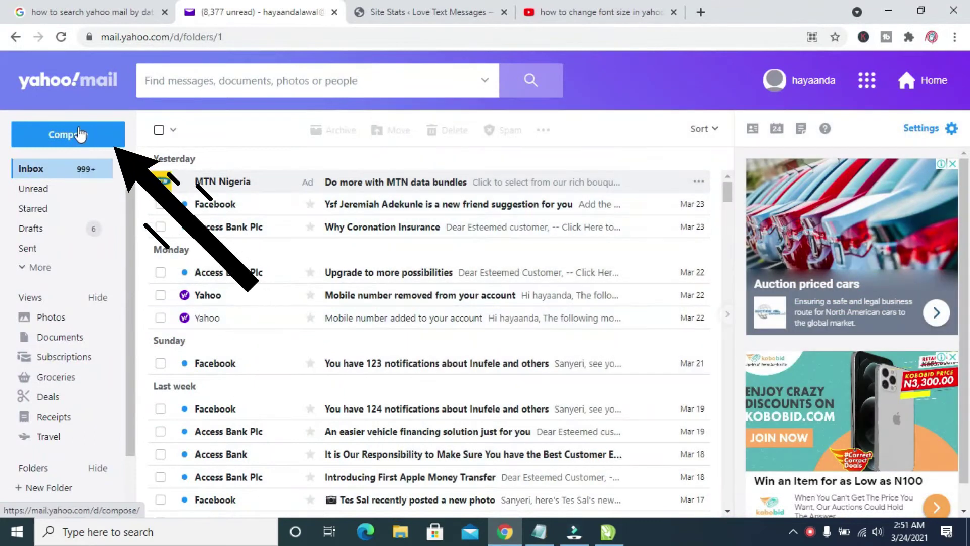
pyautogui.click(61, 136)
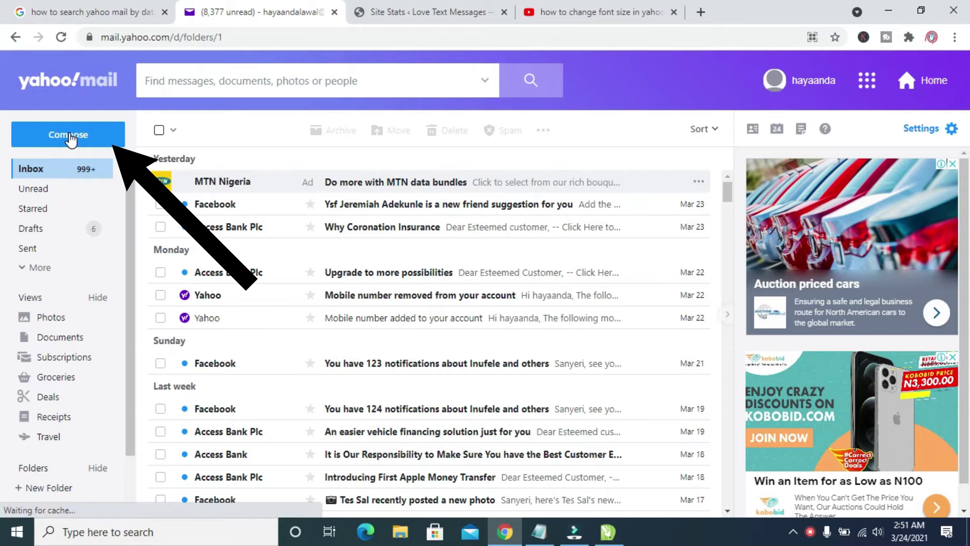
pyautogui.click(72, 140)
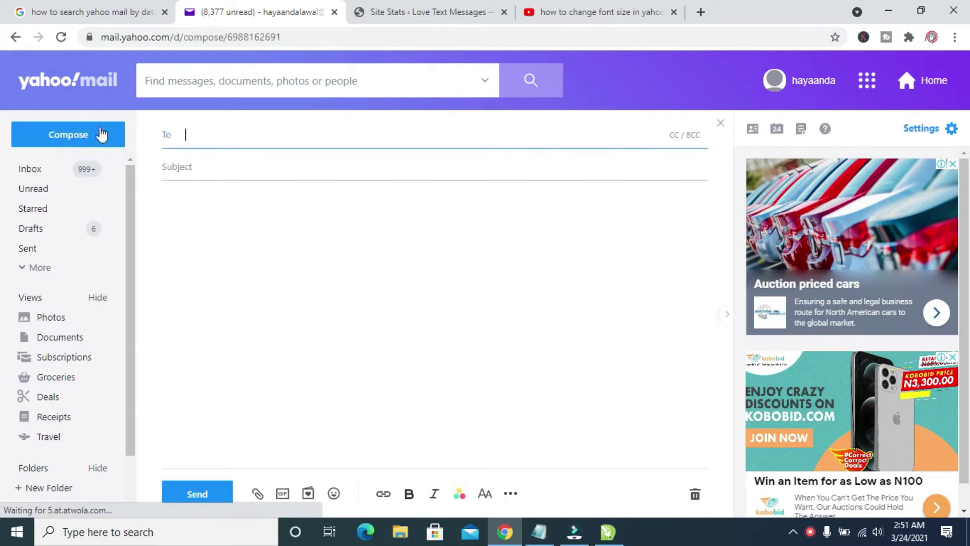
# Step: Address the message to the suggested contact by typing the first letters of their name
pyautogui.click(203, 131)
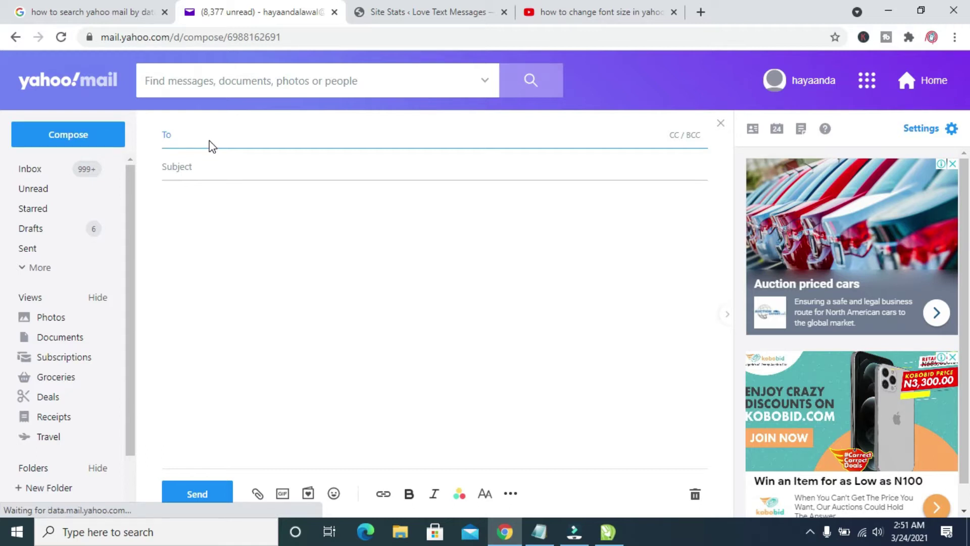
pyautogui.write('lawal')
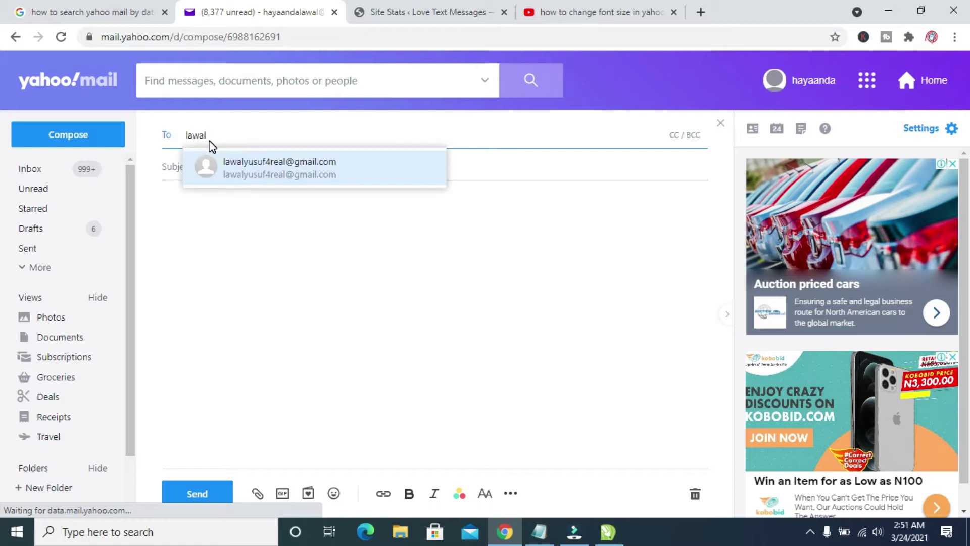
pyautogui.click(267, 161)
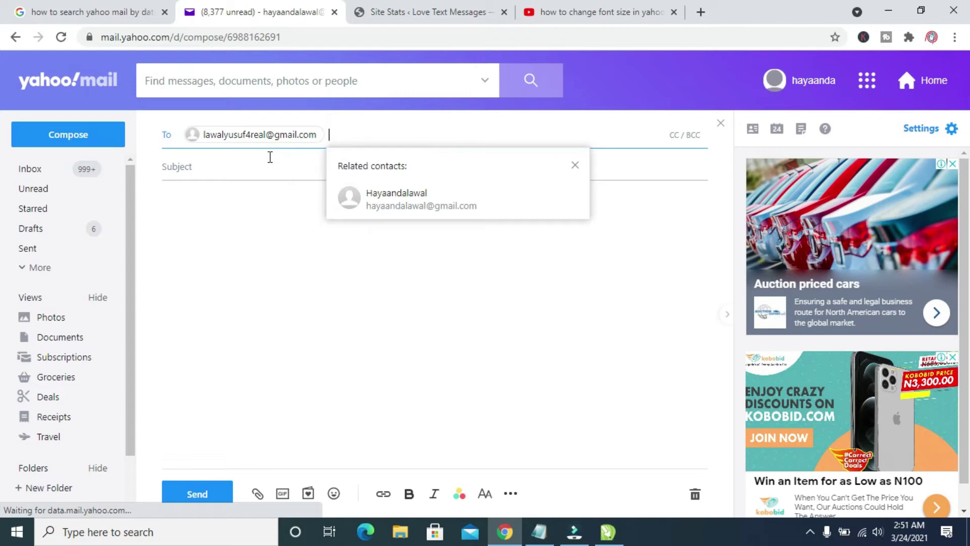
pyautogui.click(282, 253)
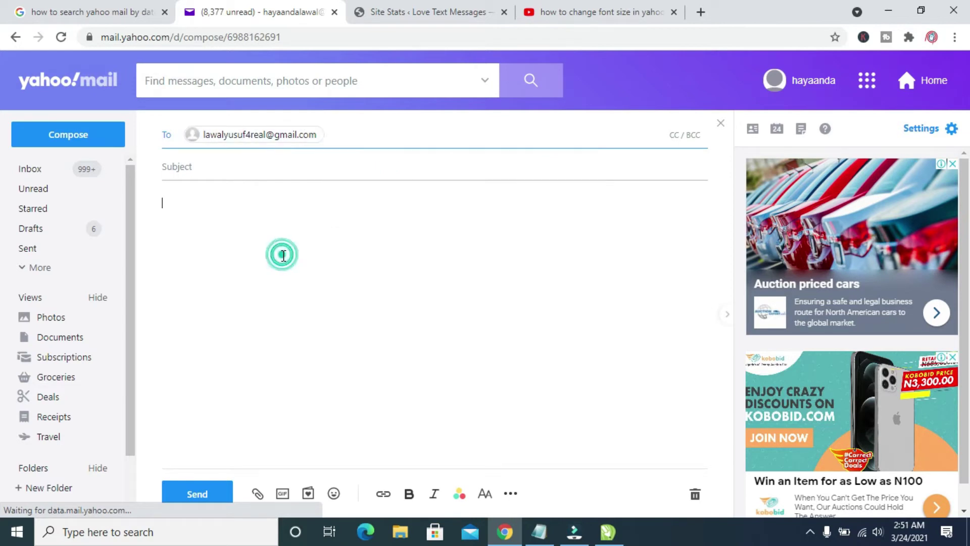
# Step: Enter 'Passowrd Document' as the subject after deleting the false start
pyautogui.click(212, 168)
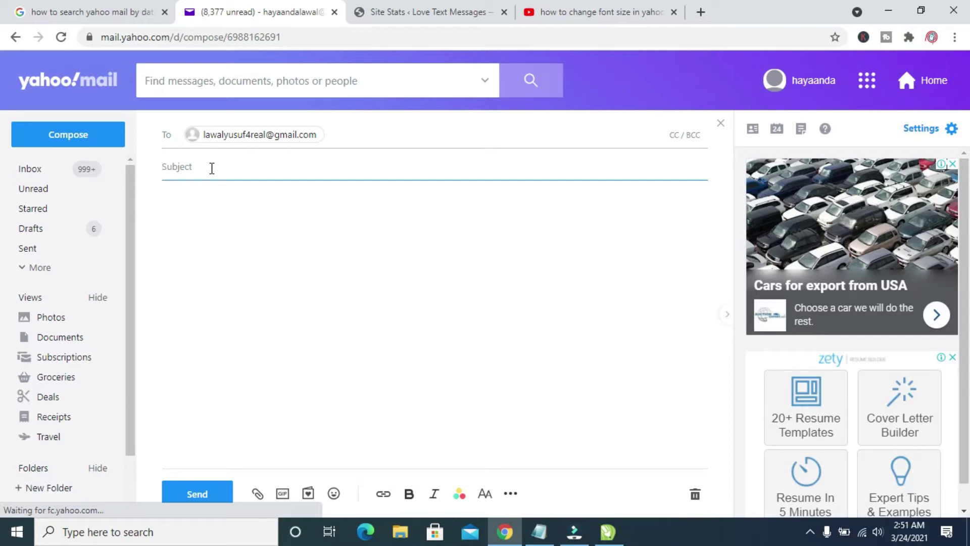
pyautogui.write('Please')
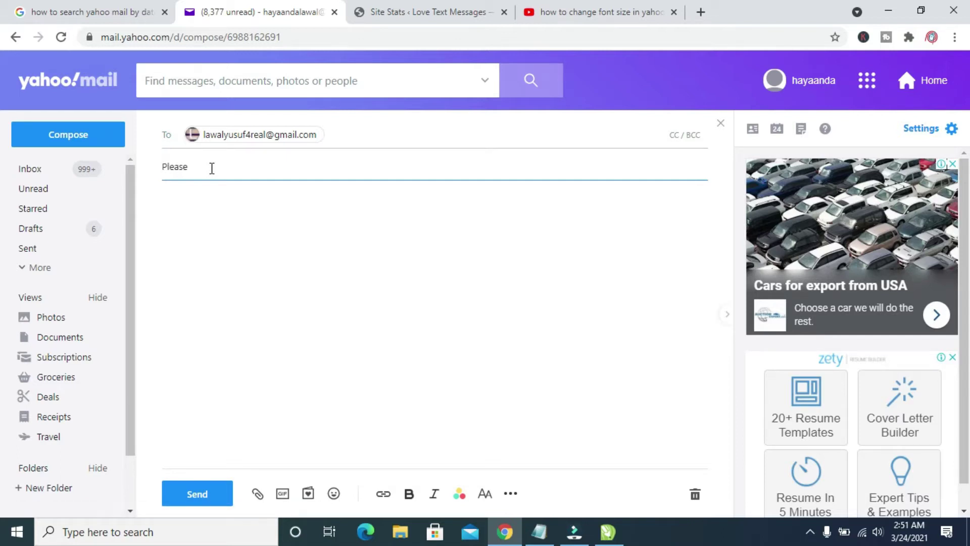
pyautogui.press('BackSpace')
pyautogui.press('BackSpace')
pyautogui.press('BackSpace')
pyautogui.press('BackSpace')
pyautogui.press('BackSpace')
pyautogui.press('BackSpace')
pyautogui.press('BackSpace')
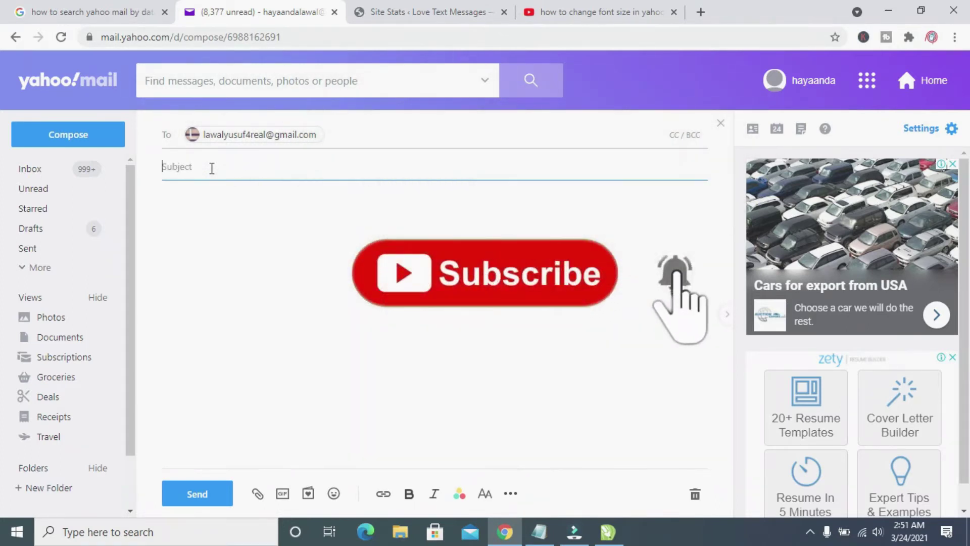
pyautogui.write('Passowrd Document')
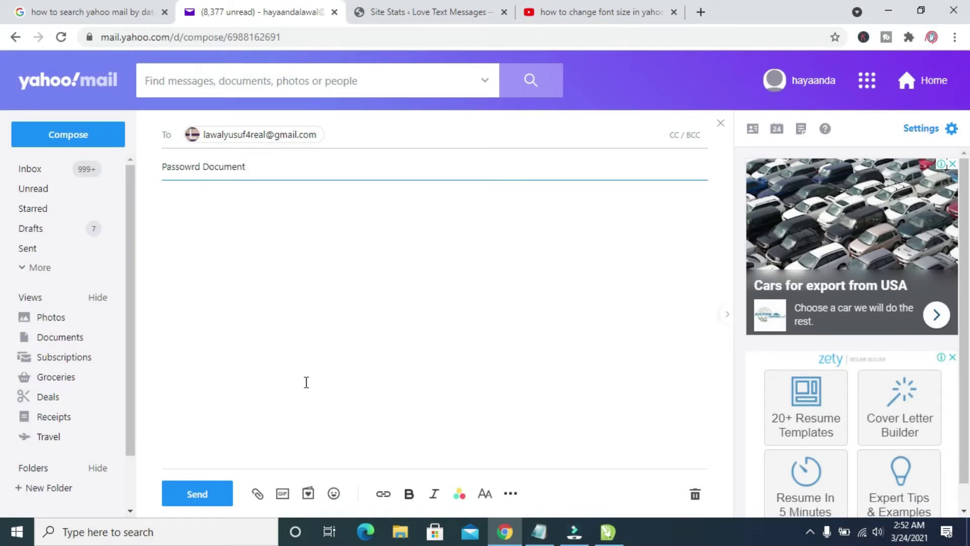
# Step: Choose 'Attach files from computer' from the paperclip attachment menu
pyautogui.click(256, 495)
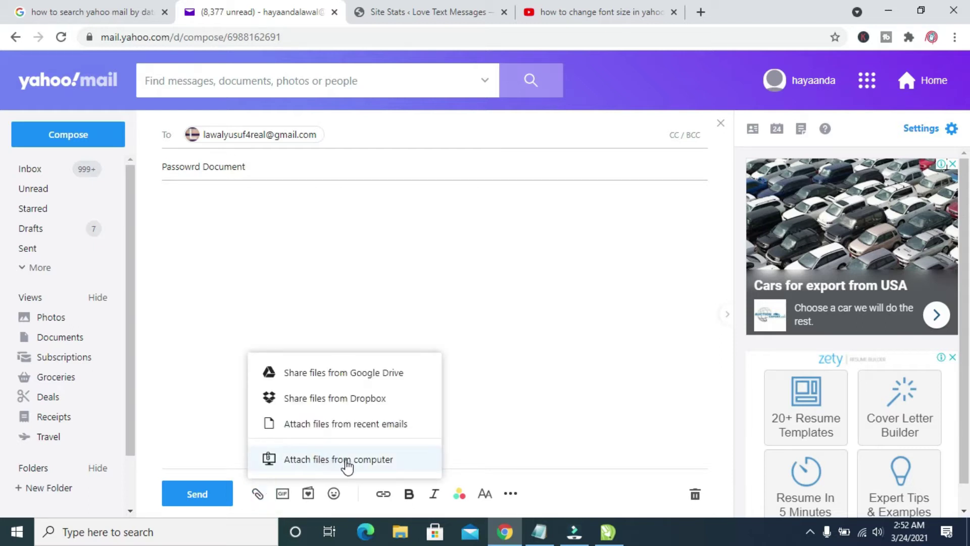
pyautogui.click(406, 464)
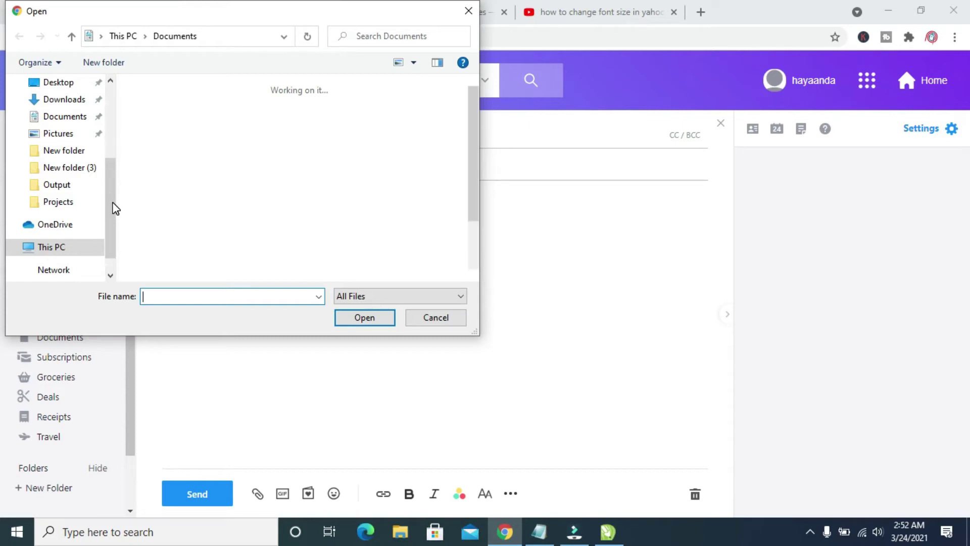
# Step: Go to the Desktop folder and select the Yahoo Mail PDF file
pyautogui.moveTo(113, 205); pyautogui.dragTo(105, 116)
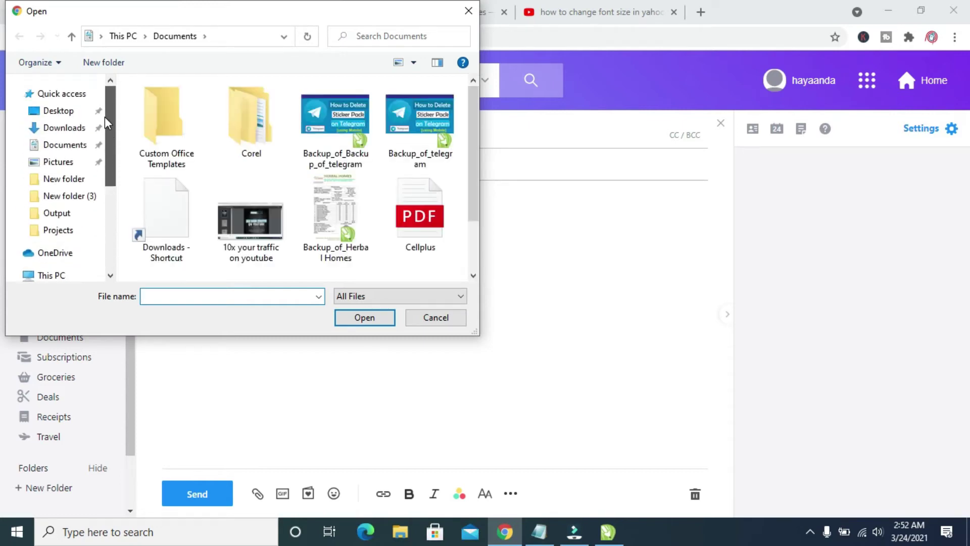
pyautogui.click(57, 116)
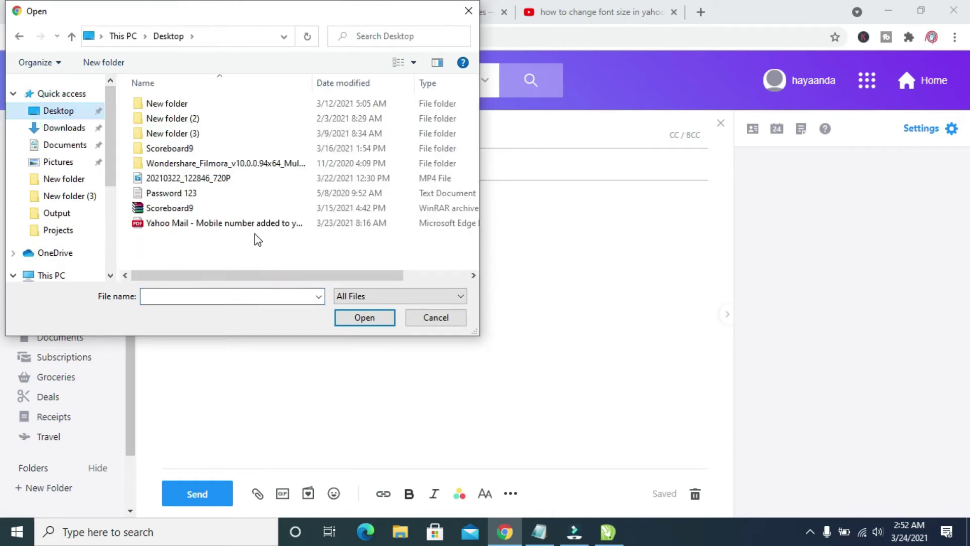
pyautogui.click(171, 225)
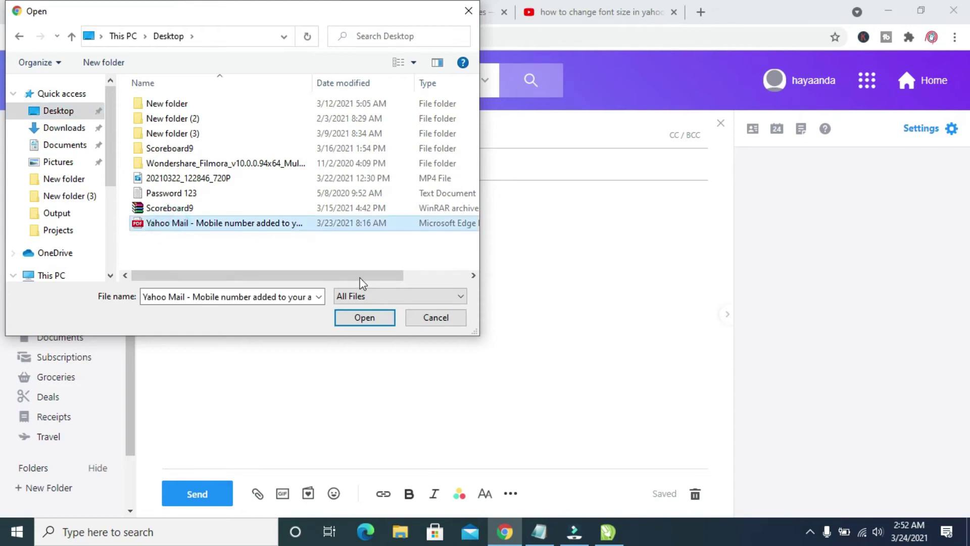
# Step: Attach the selected Yahoo Mail PDF (114.6 kB) to the draft
pyautogui.click(373, 318)
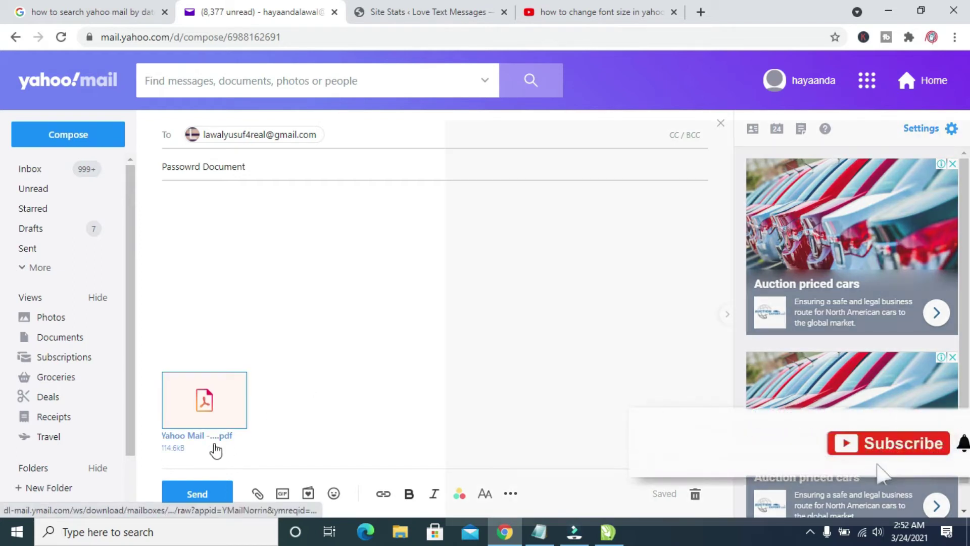
# Step: Write 'Please find attached' in the body, fixing the capital L, and send the email
pyautogui.click(215, 225)
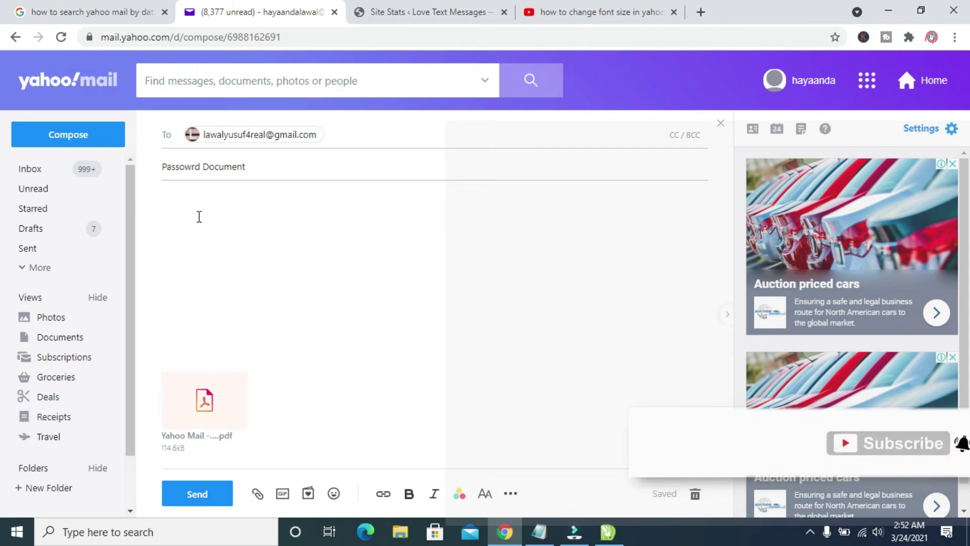
pyautogui.write('PLease find attached')
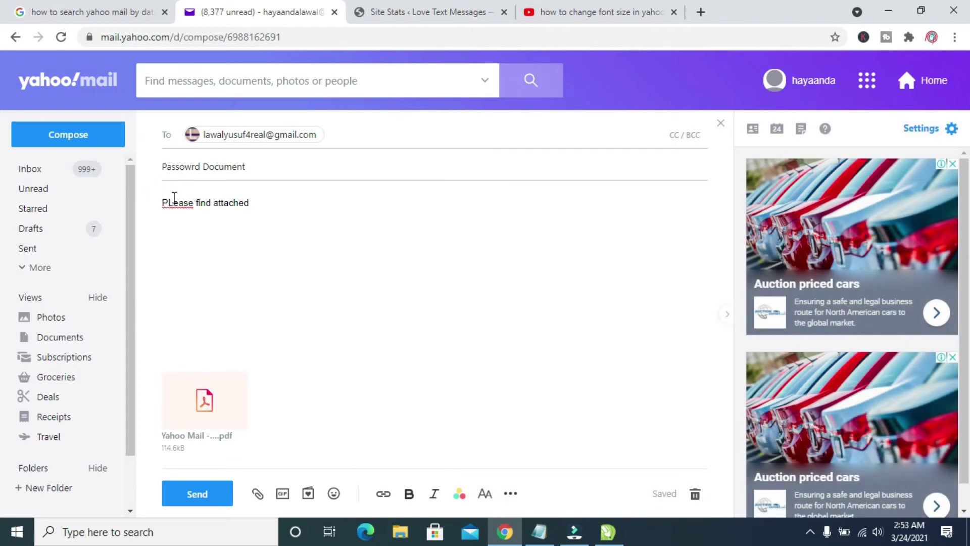
pyautogui.click(174, 202)
pyautogui.press('BackSpace')
pyautogui.write('l')
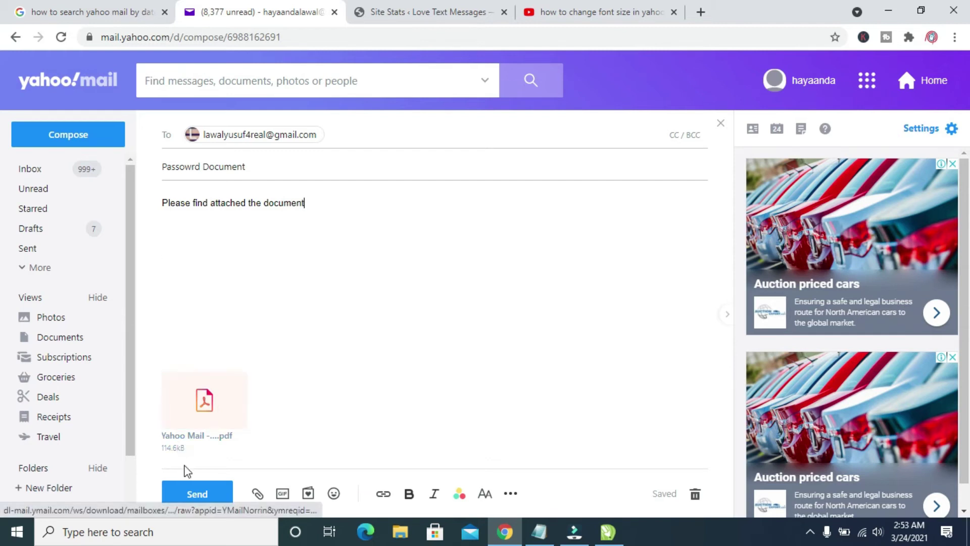
pyautogui.click(194, 485)
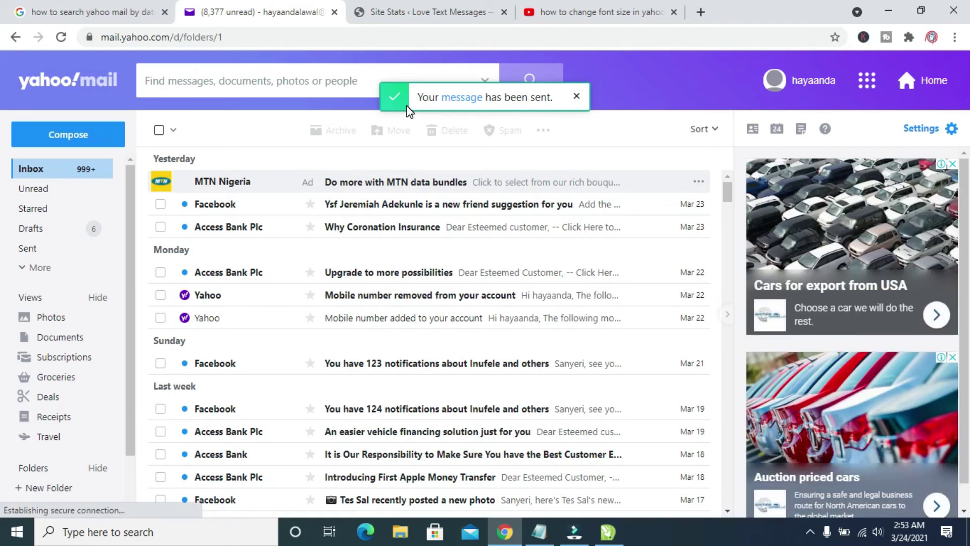
# Step: Open the Sent folder to check for the 'Passowrd Document' message
pyautogui.click(38, 247)
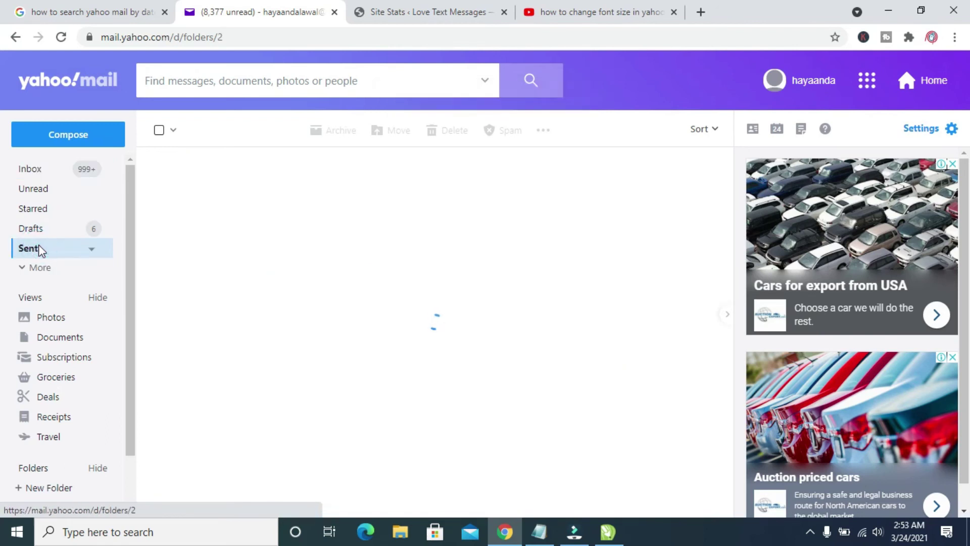